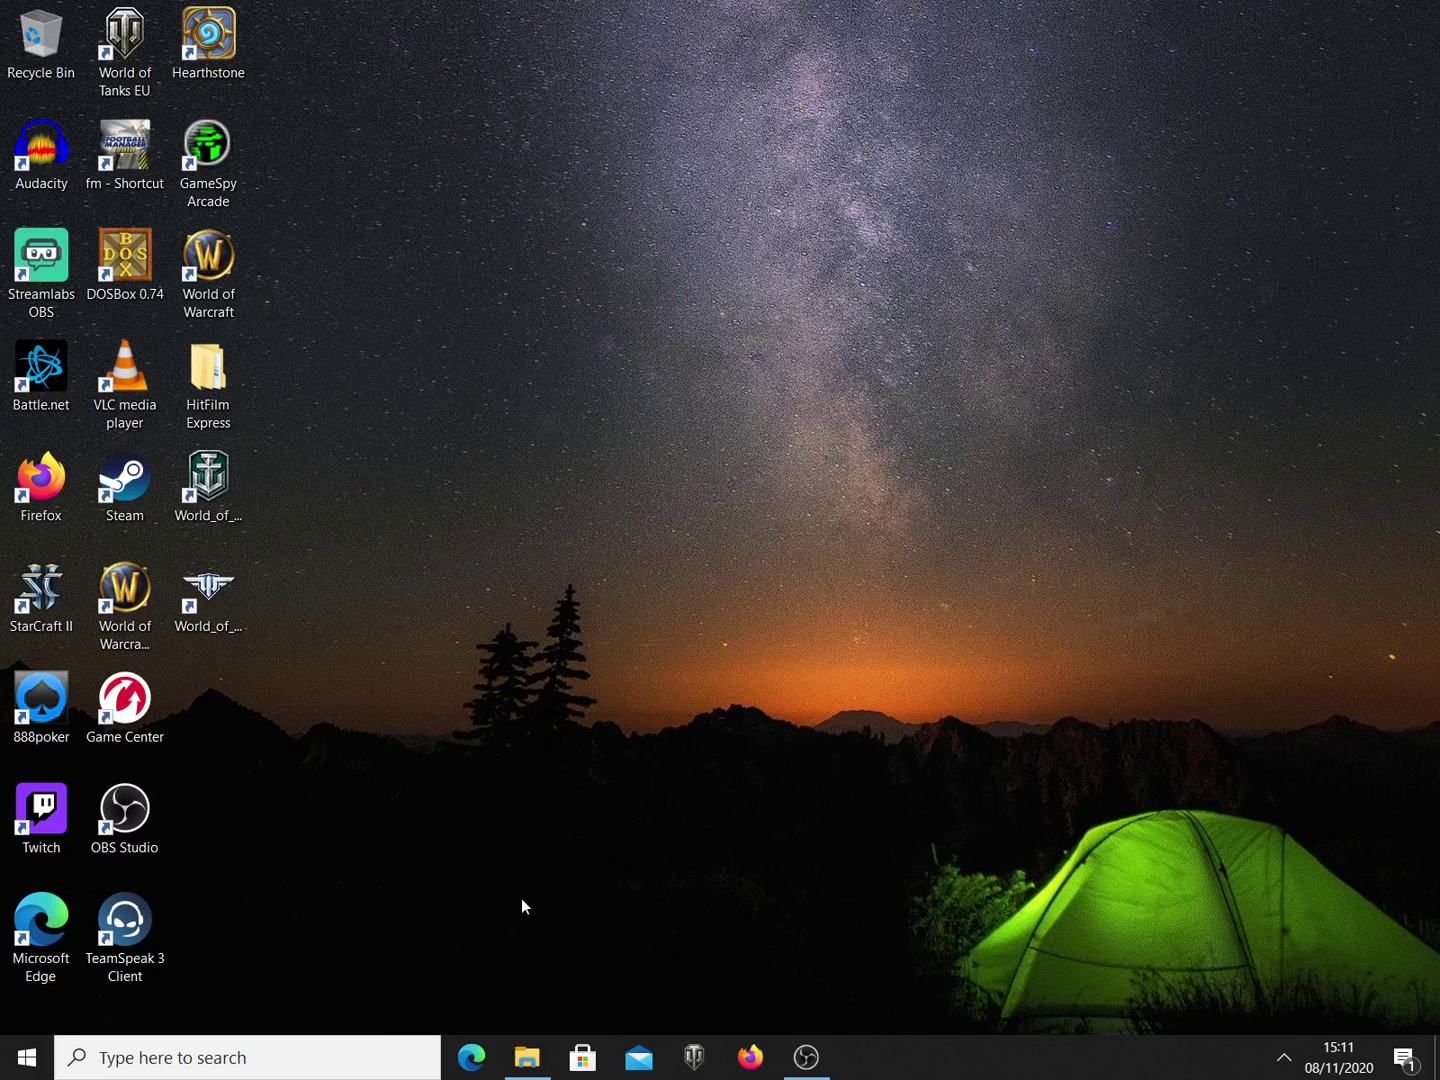
- Search the Windows taskbar for dosbox to find DOSBox 0.74 Options
left_click(327, 1064)
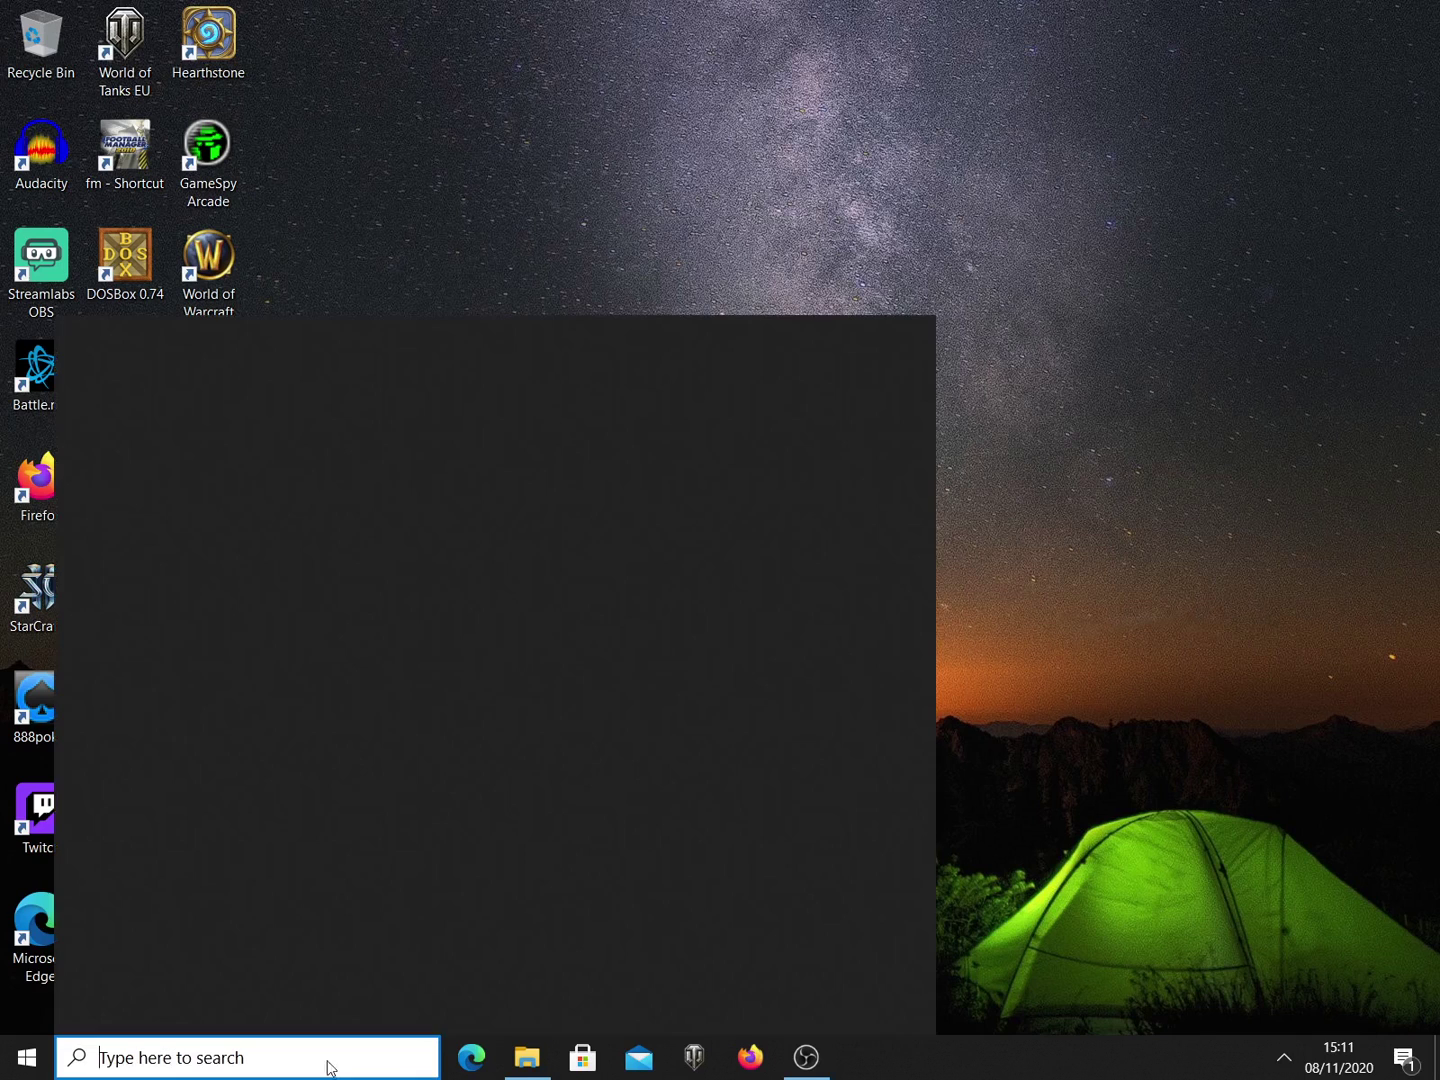
type("dos")
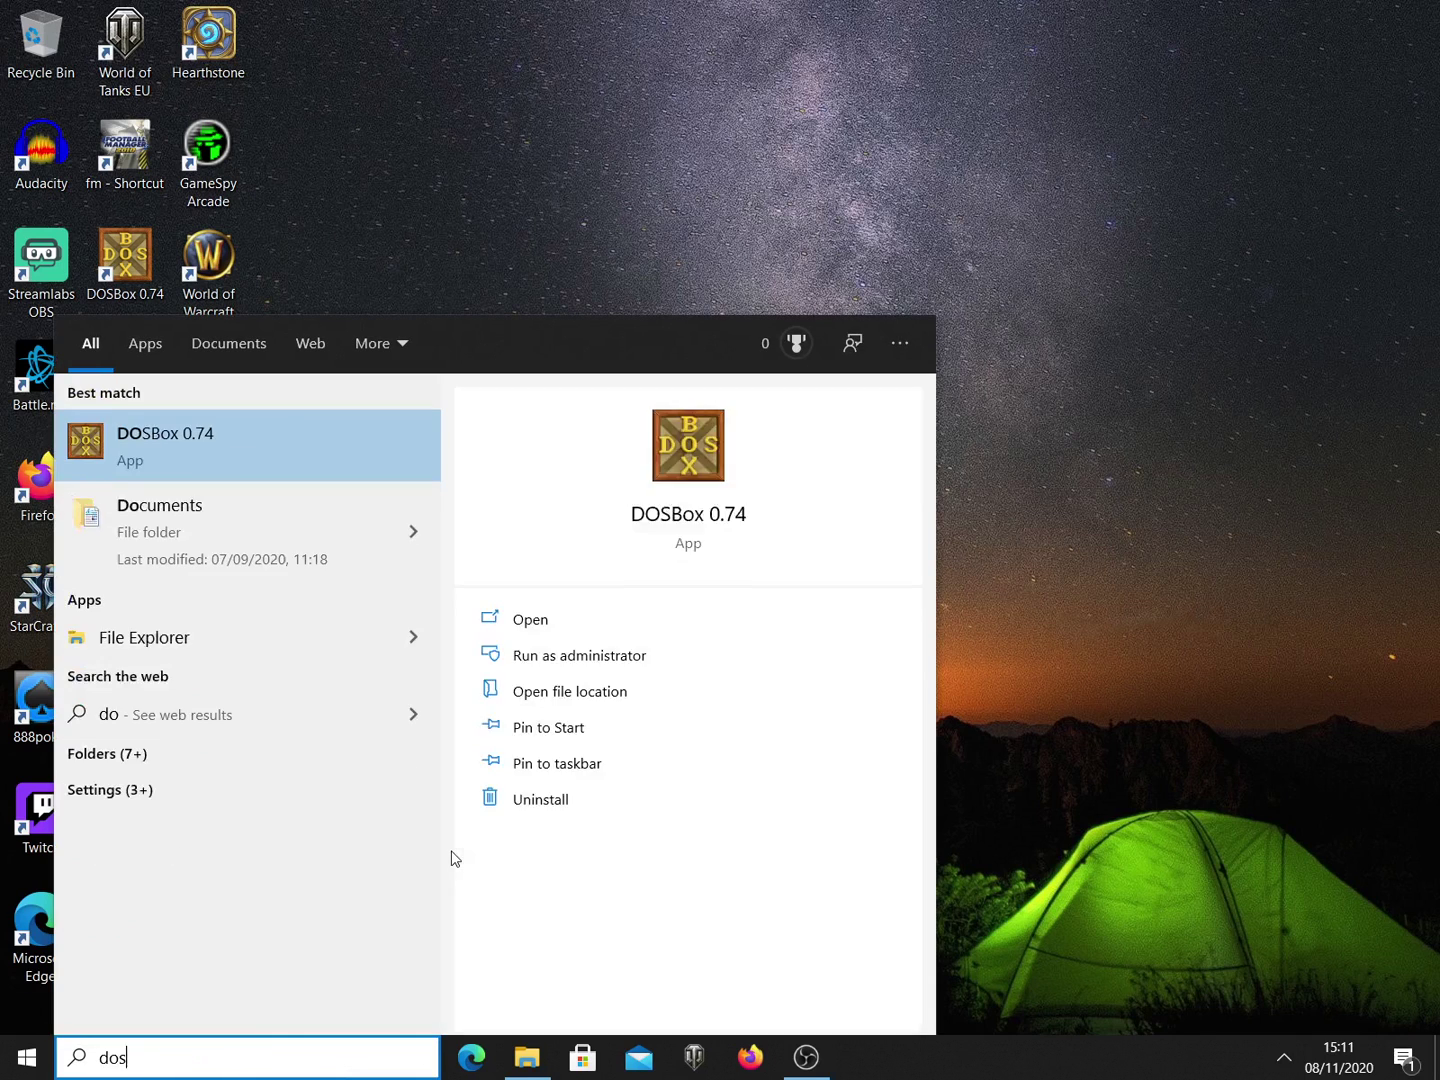
type("box")
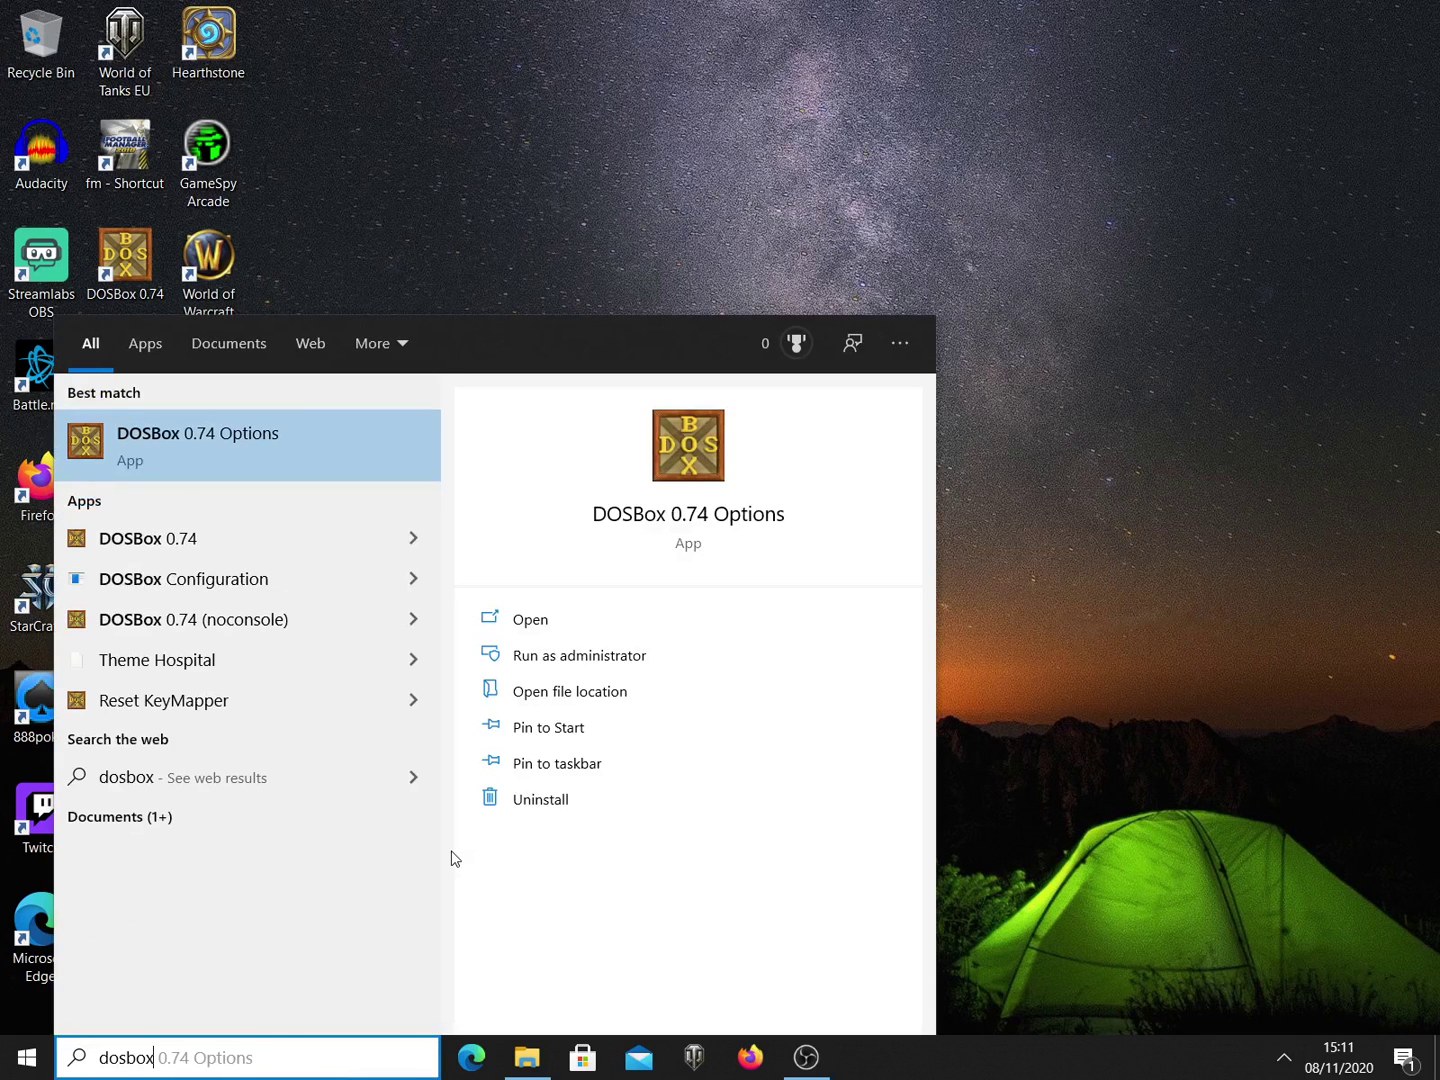
- Open dosbox-0.74.conf maximized in Notepad, confirm fullscreen=true under [sdl], and close it
left_click(230, 439)
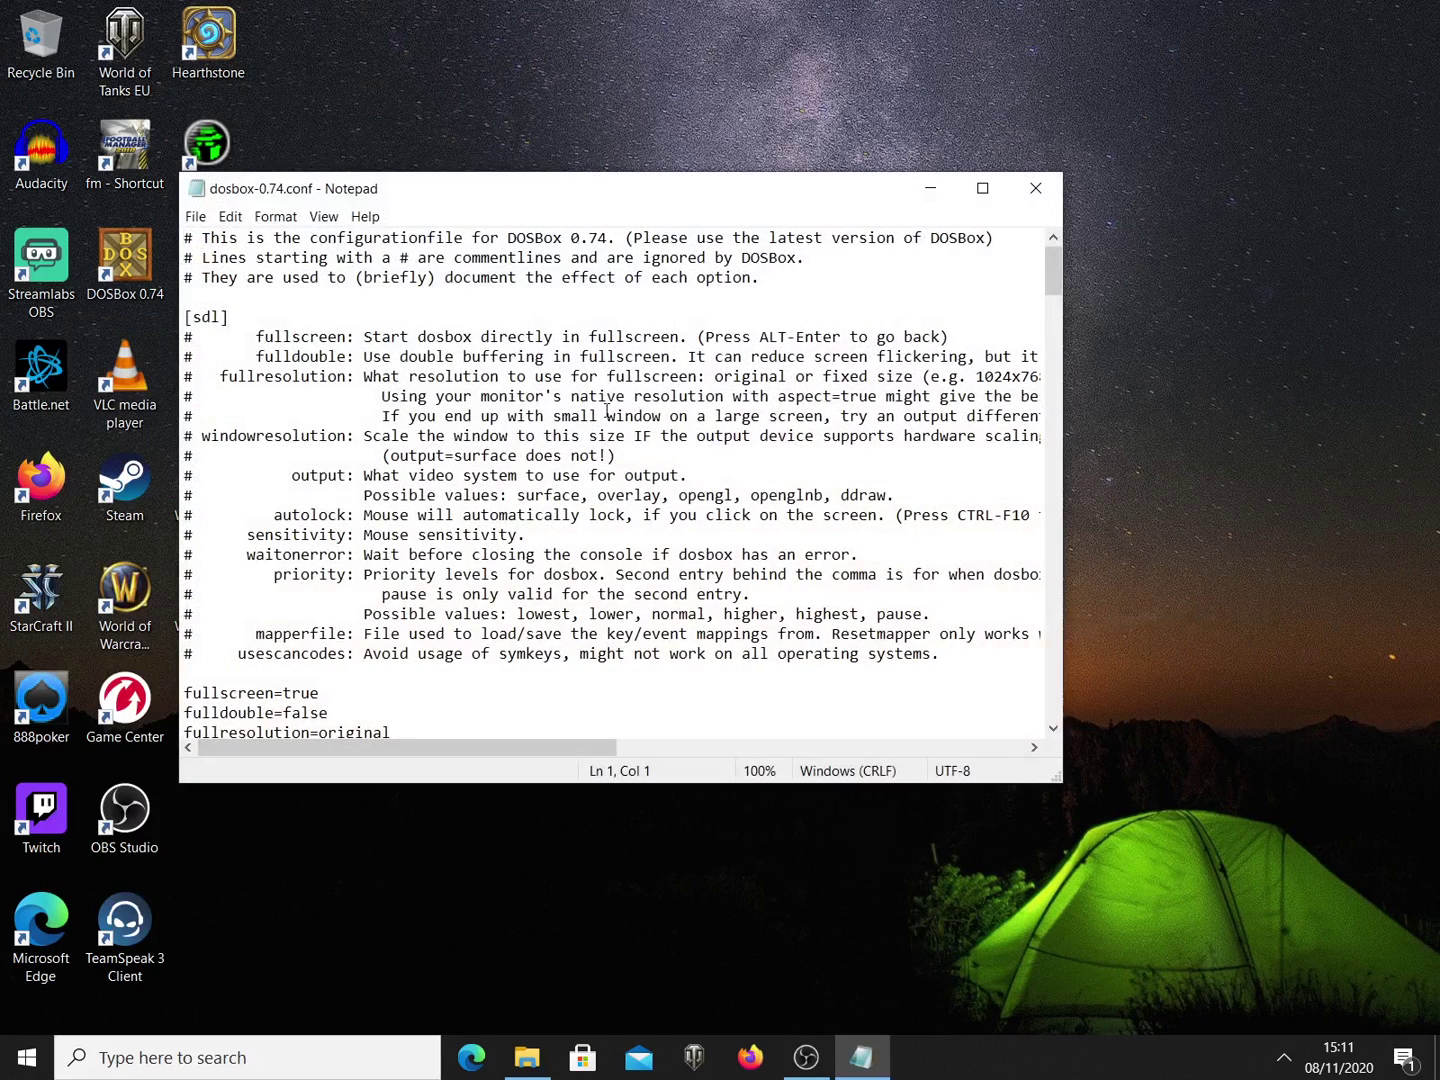
scroll(378, 516, "down", 2)
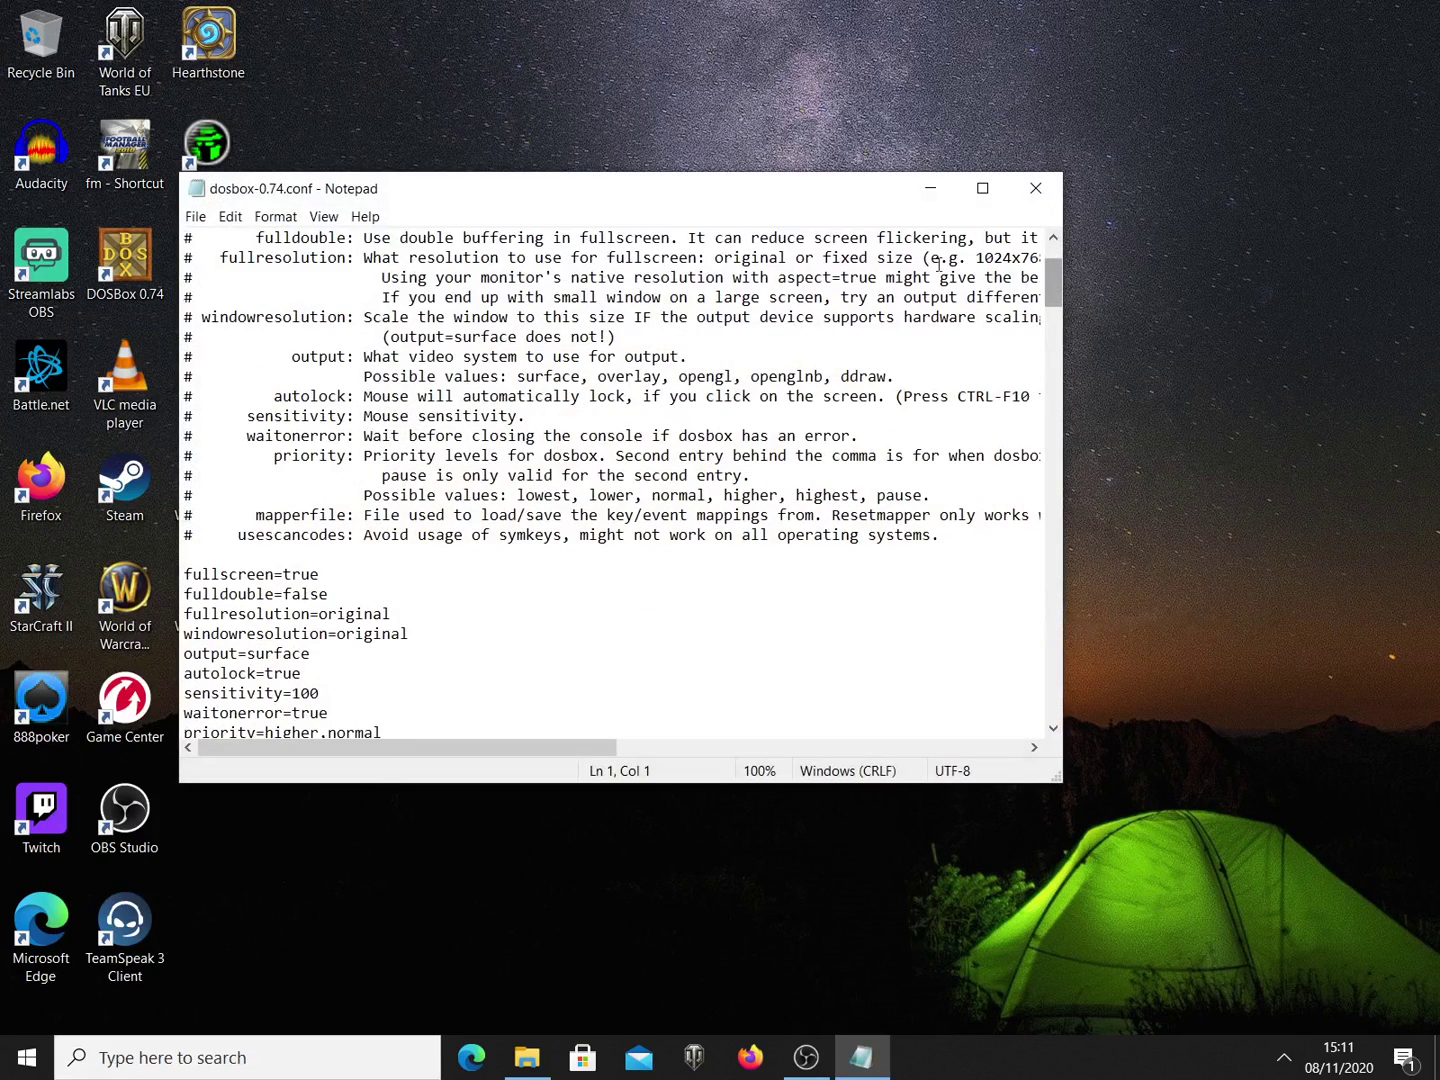
left_click(982, 188)
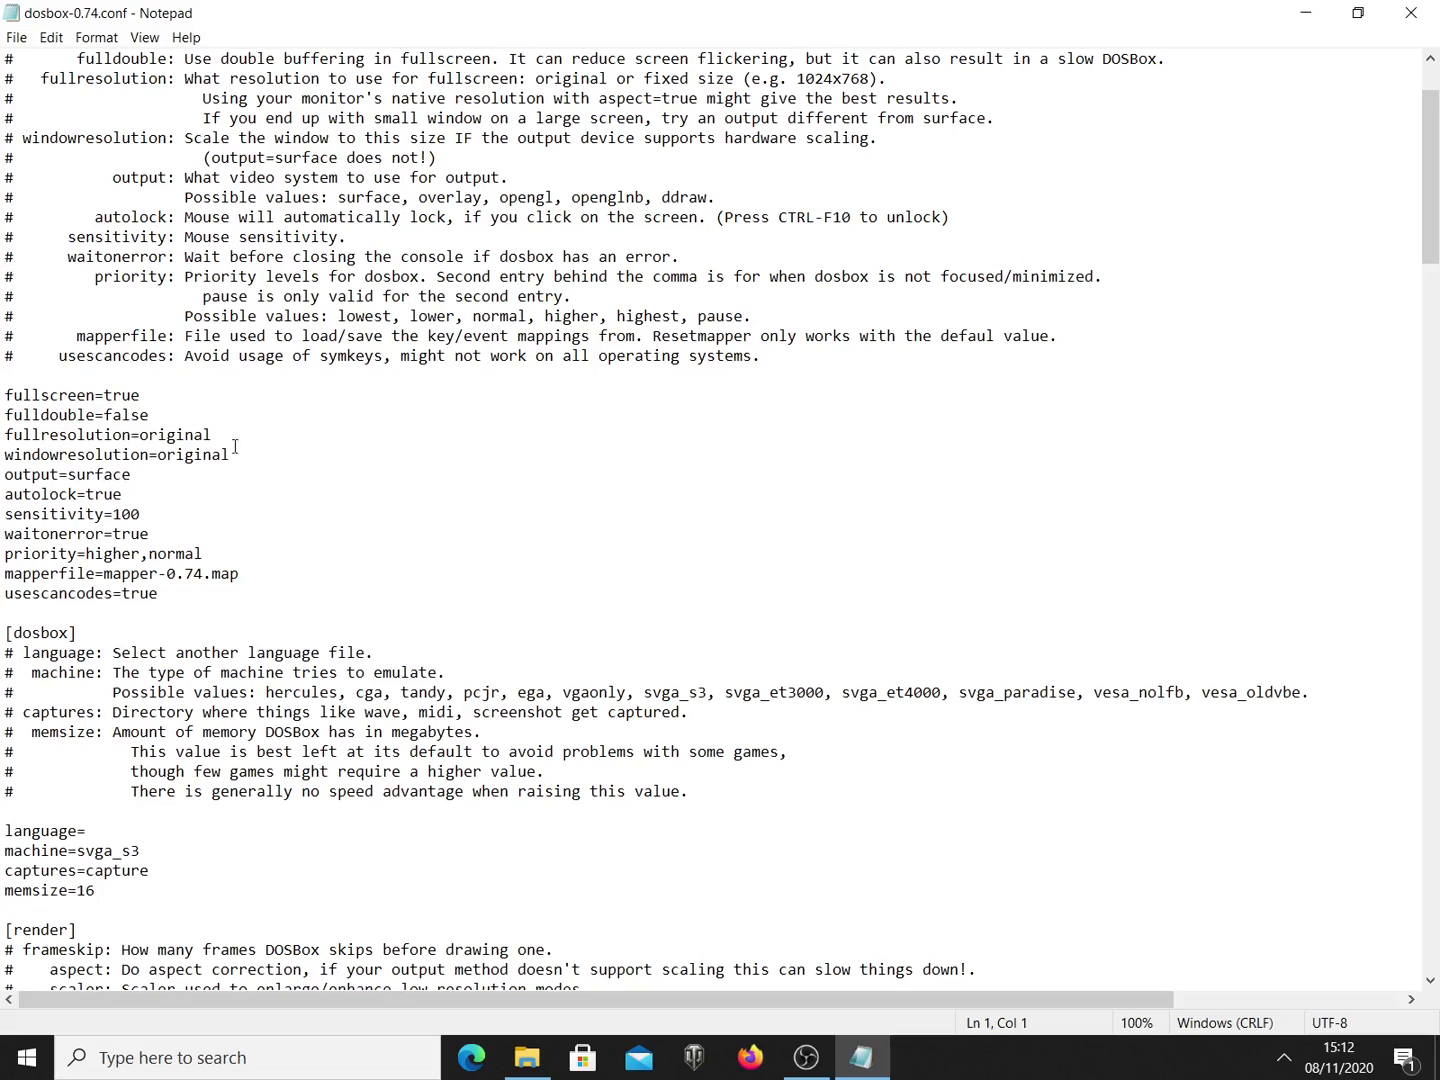
left_click(1414, 13)
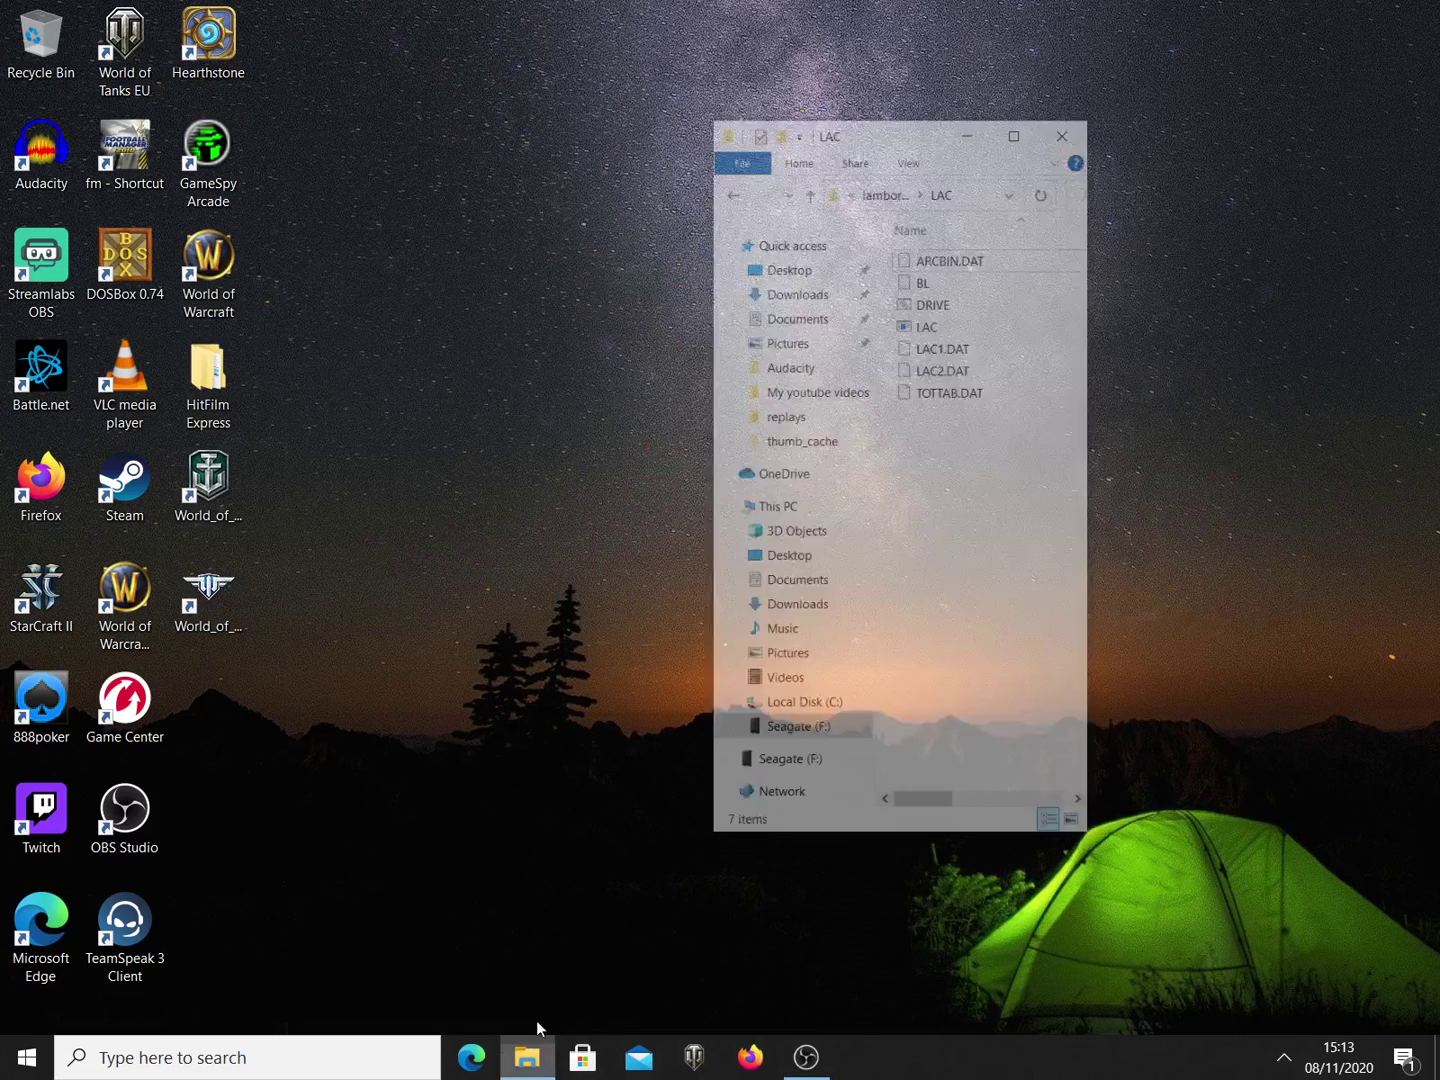
- Drag the LAC game file onto the DOSBox 0.74 desktop icon to launch it
left_click_drag(973, 228, 119, 281)
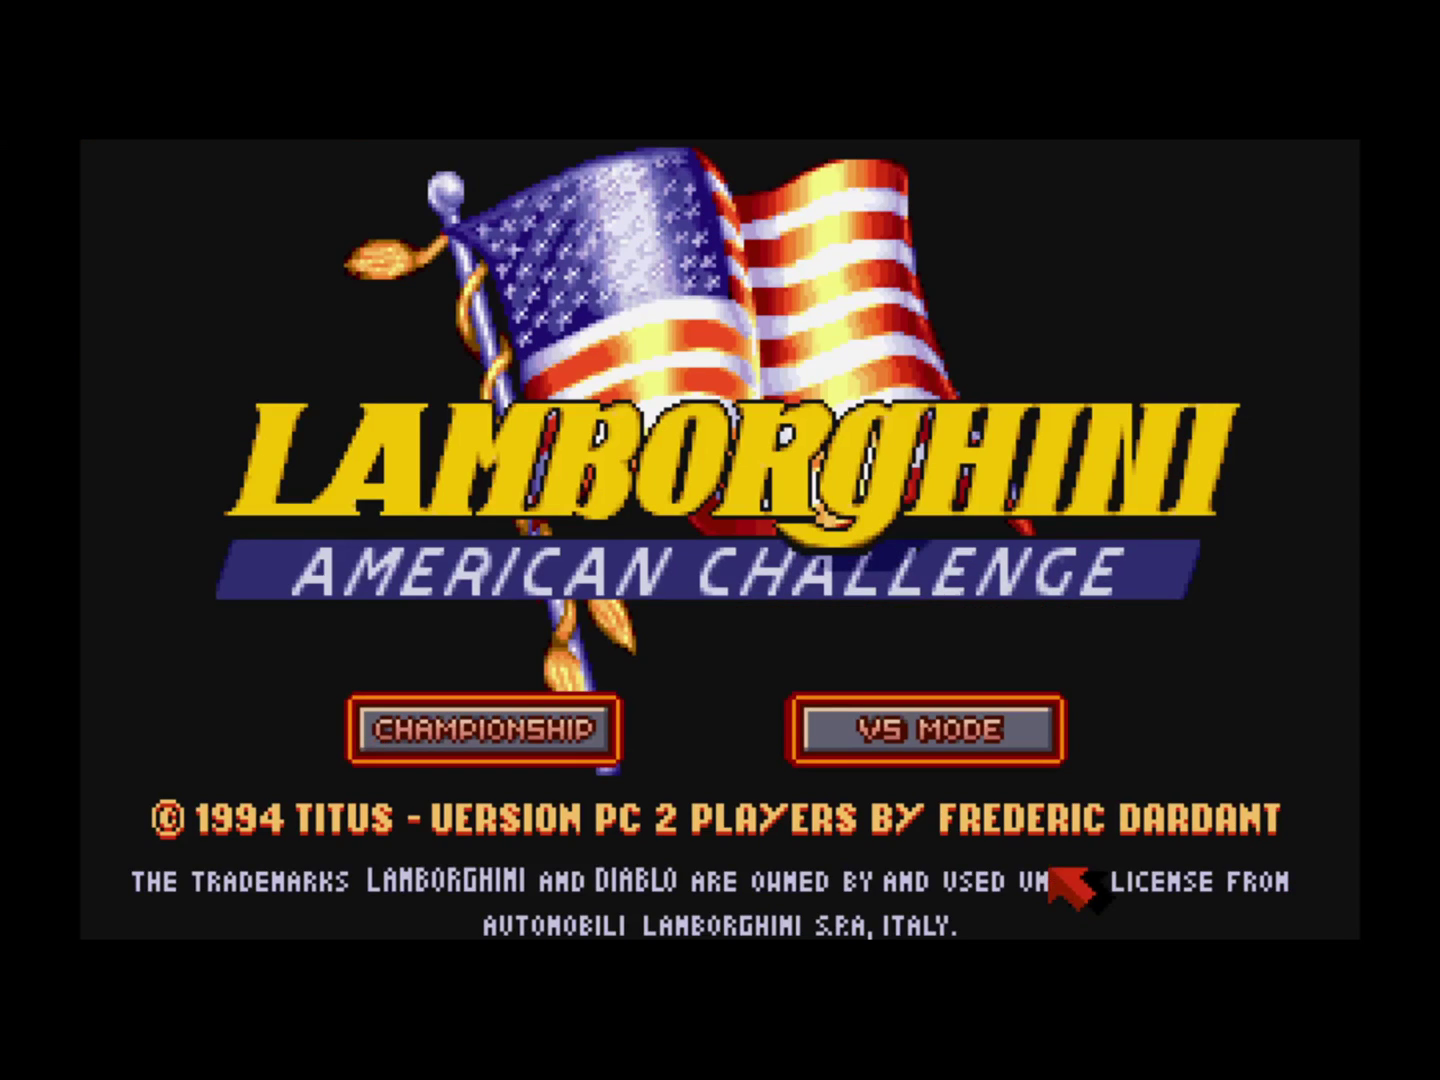
- Start Championship with the third, sunglasses driver as Player 1, keeping the name SLY
left_click(530, 746)
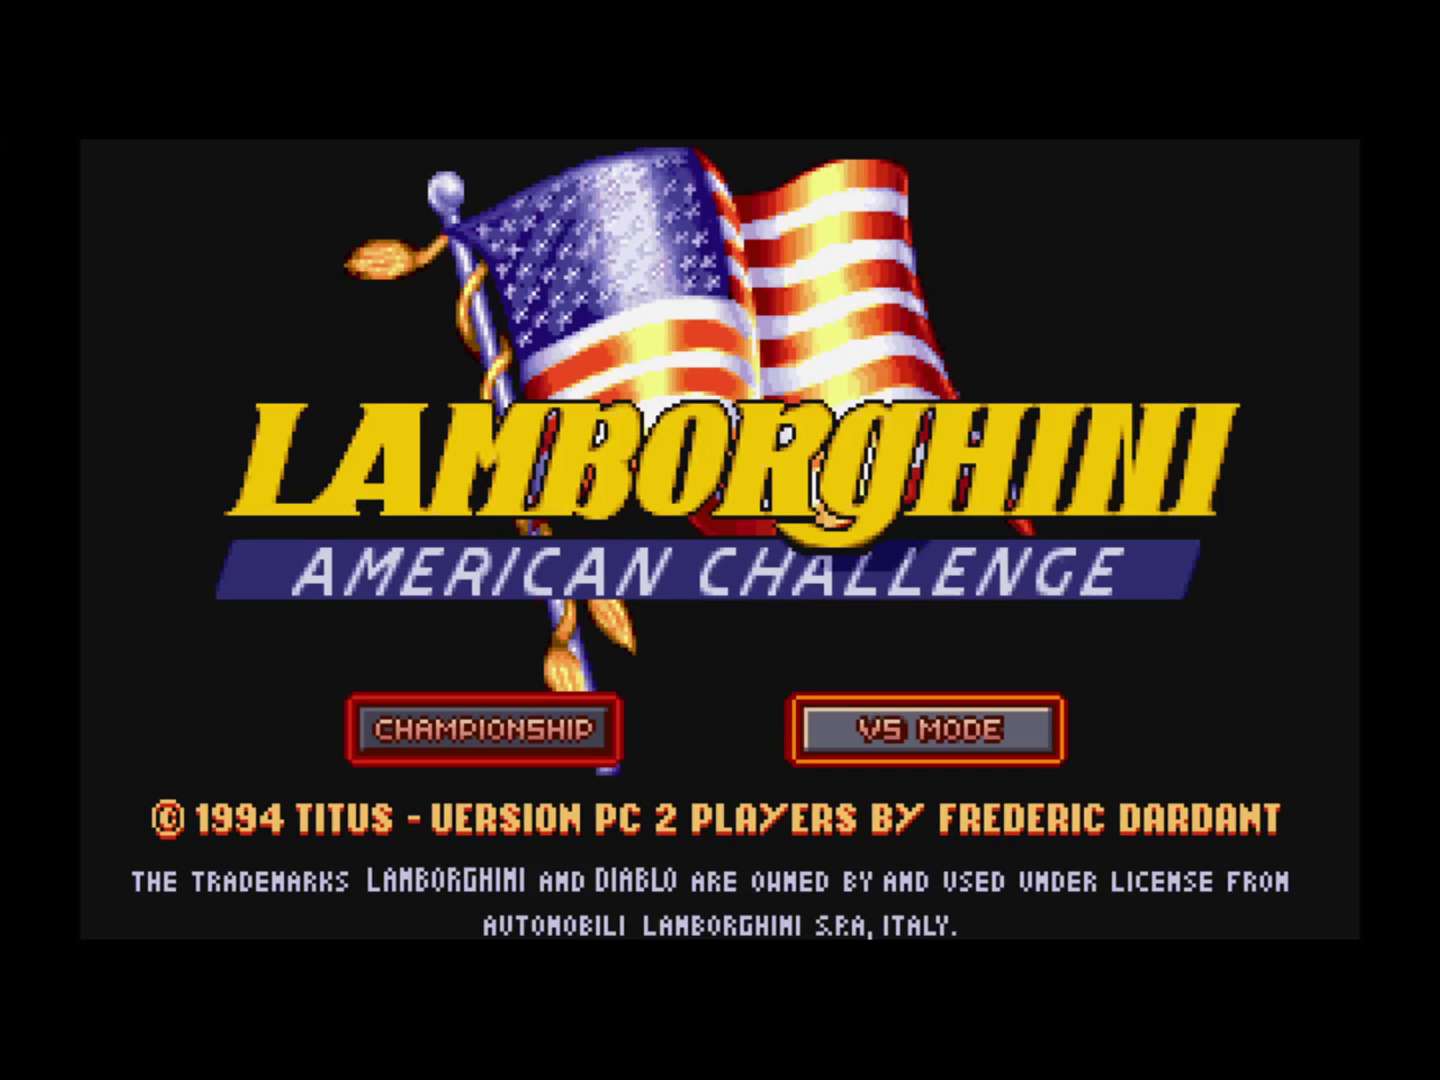
key("Return")
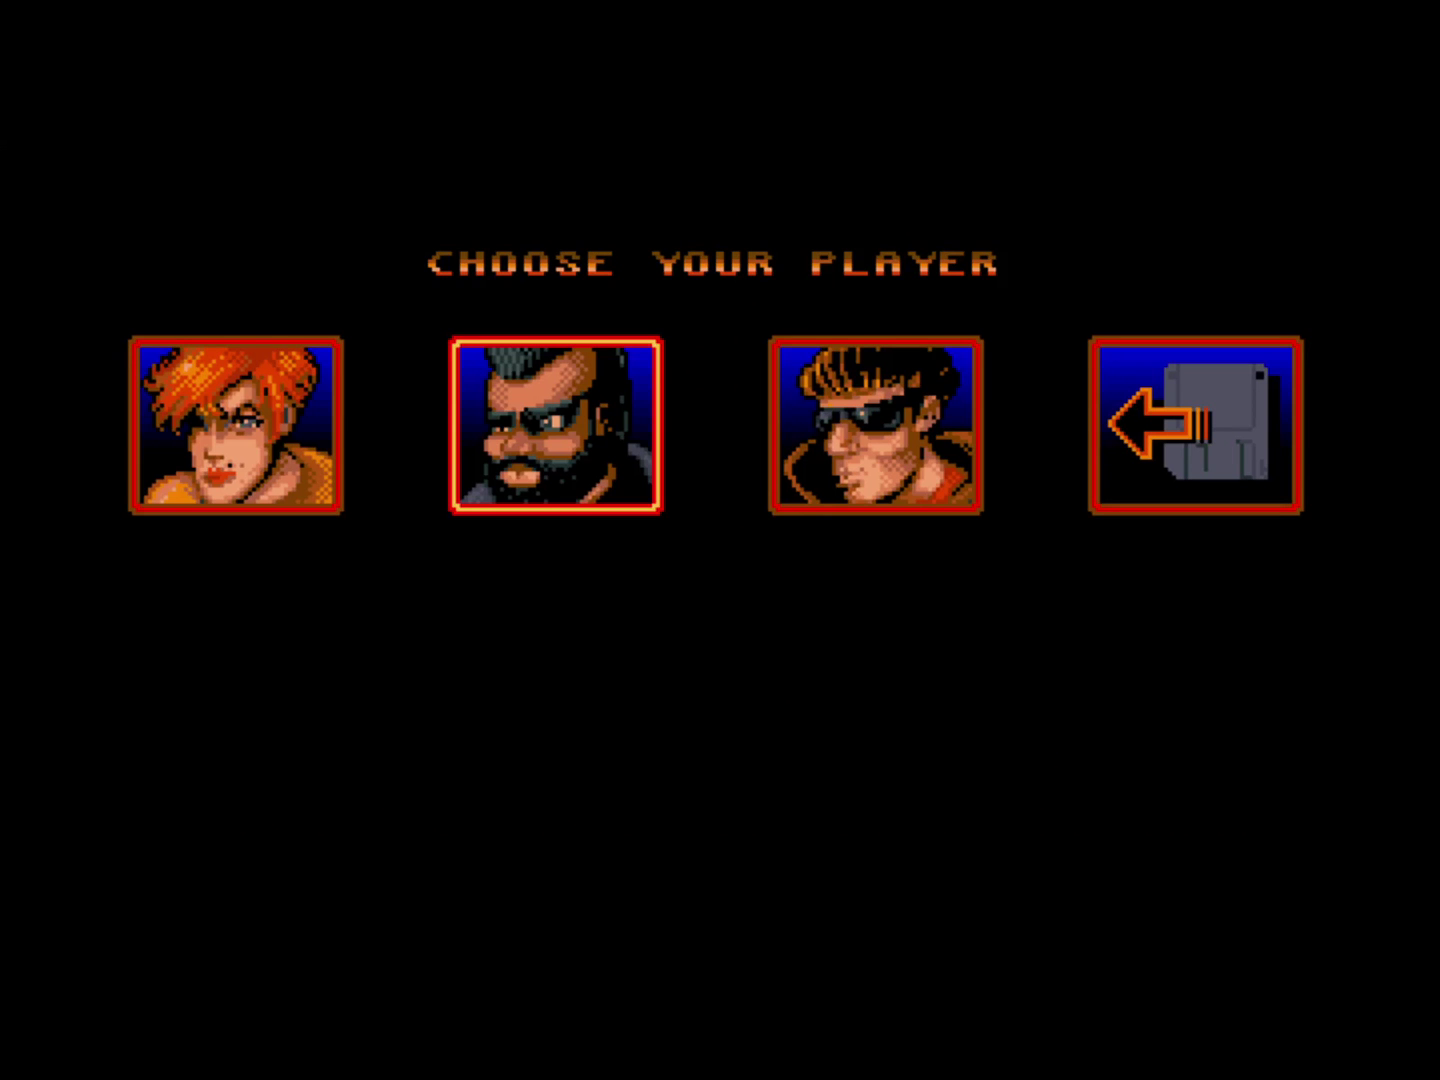
key("Right")
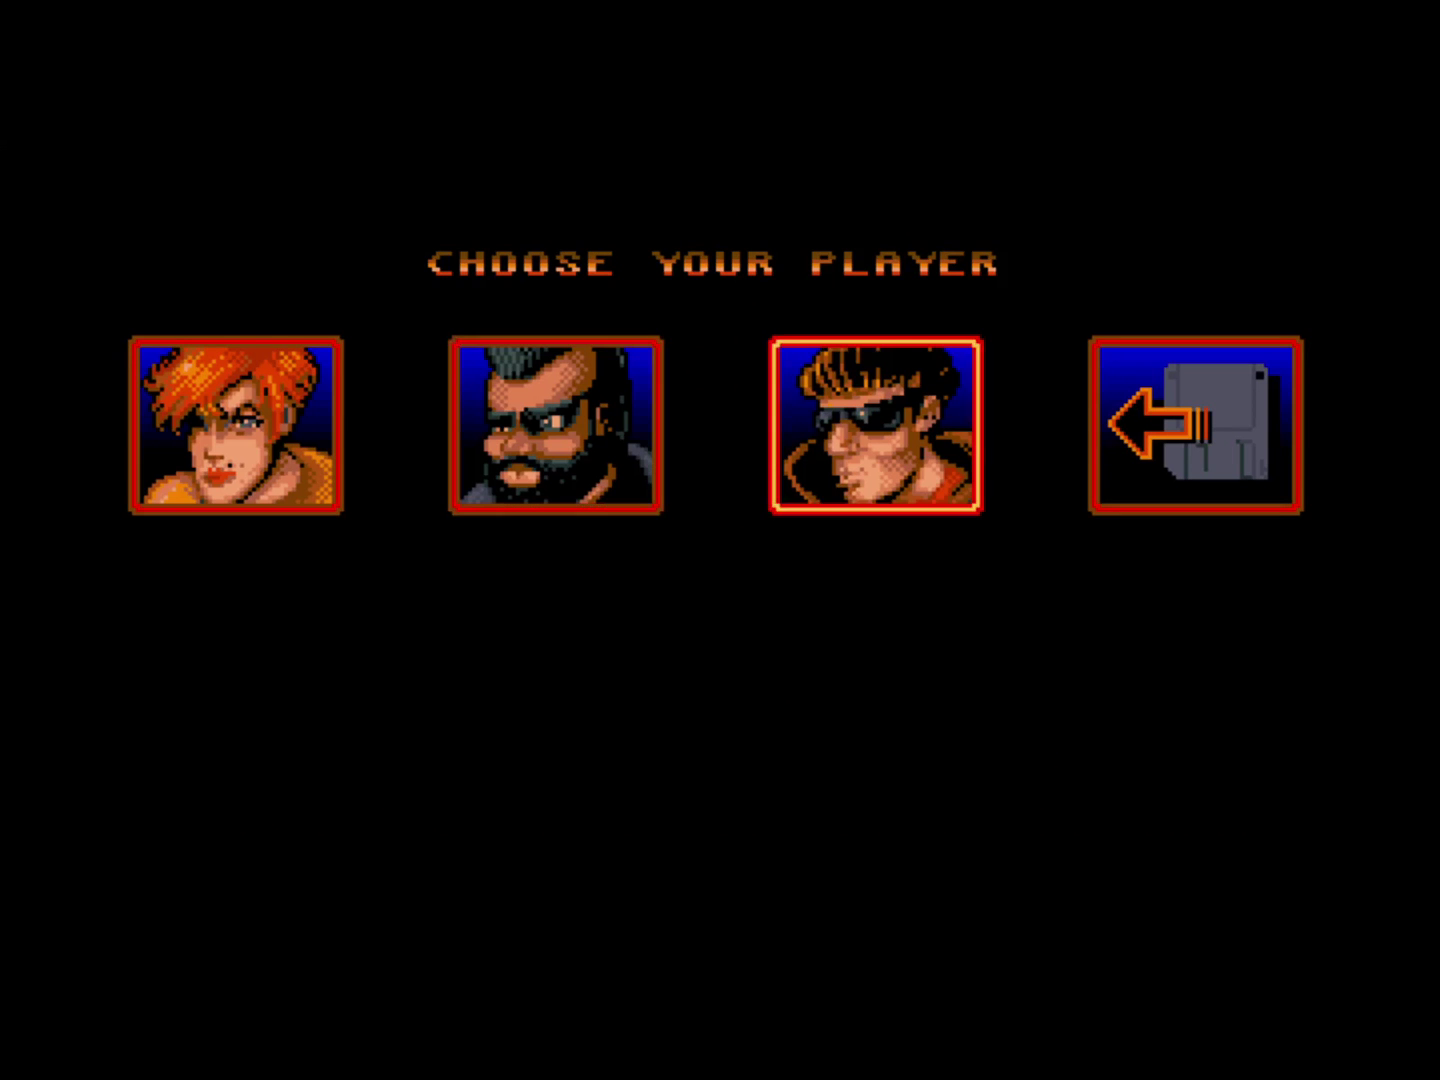
key("Right")
key("Left")
key("Return")
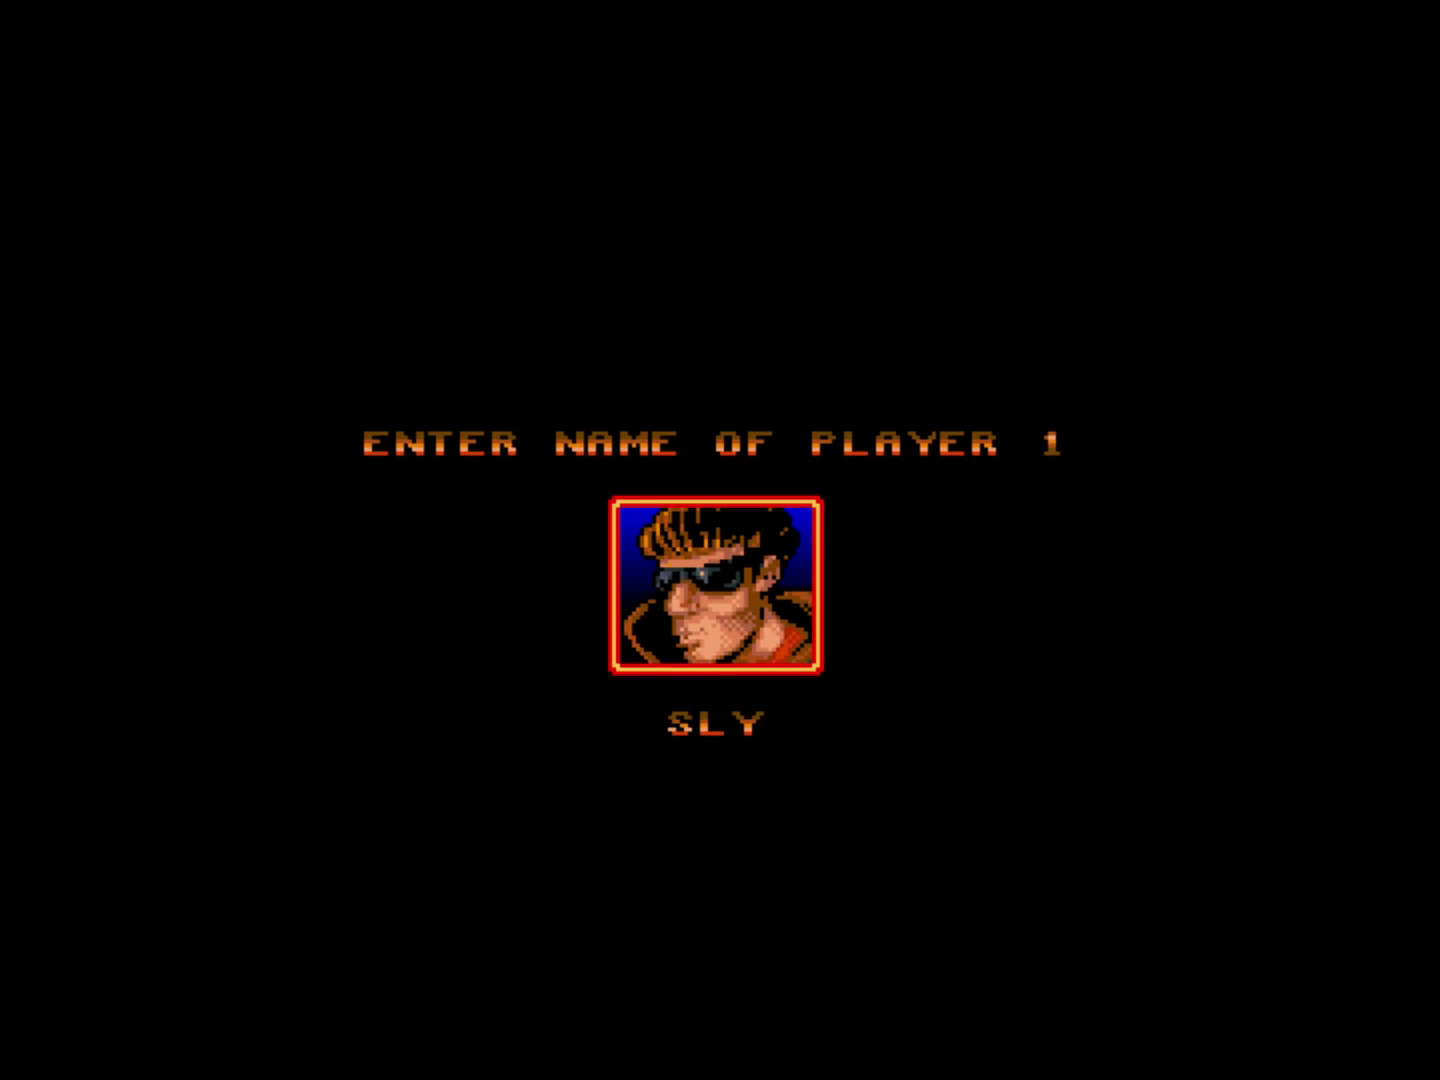
key("Return")
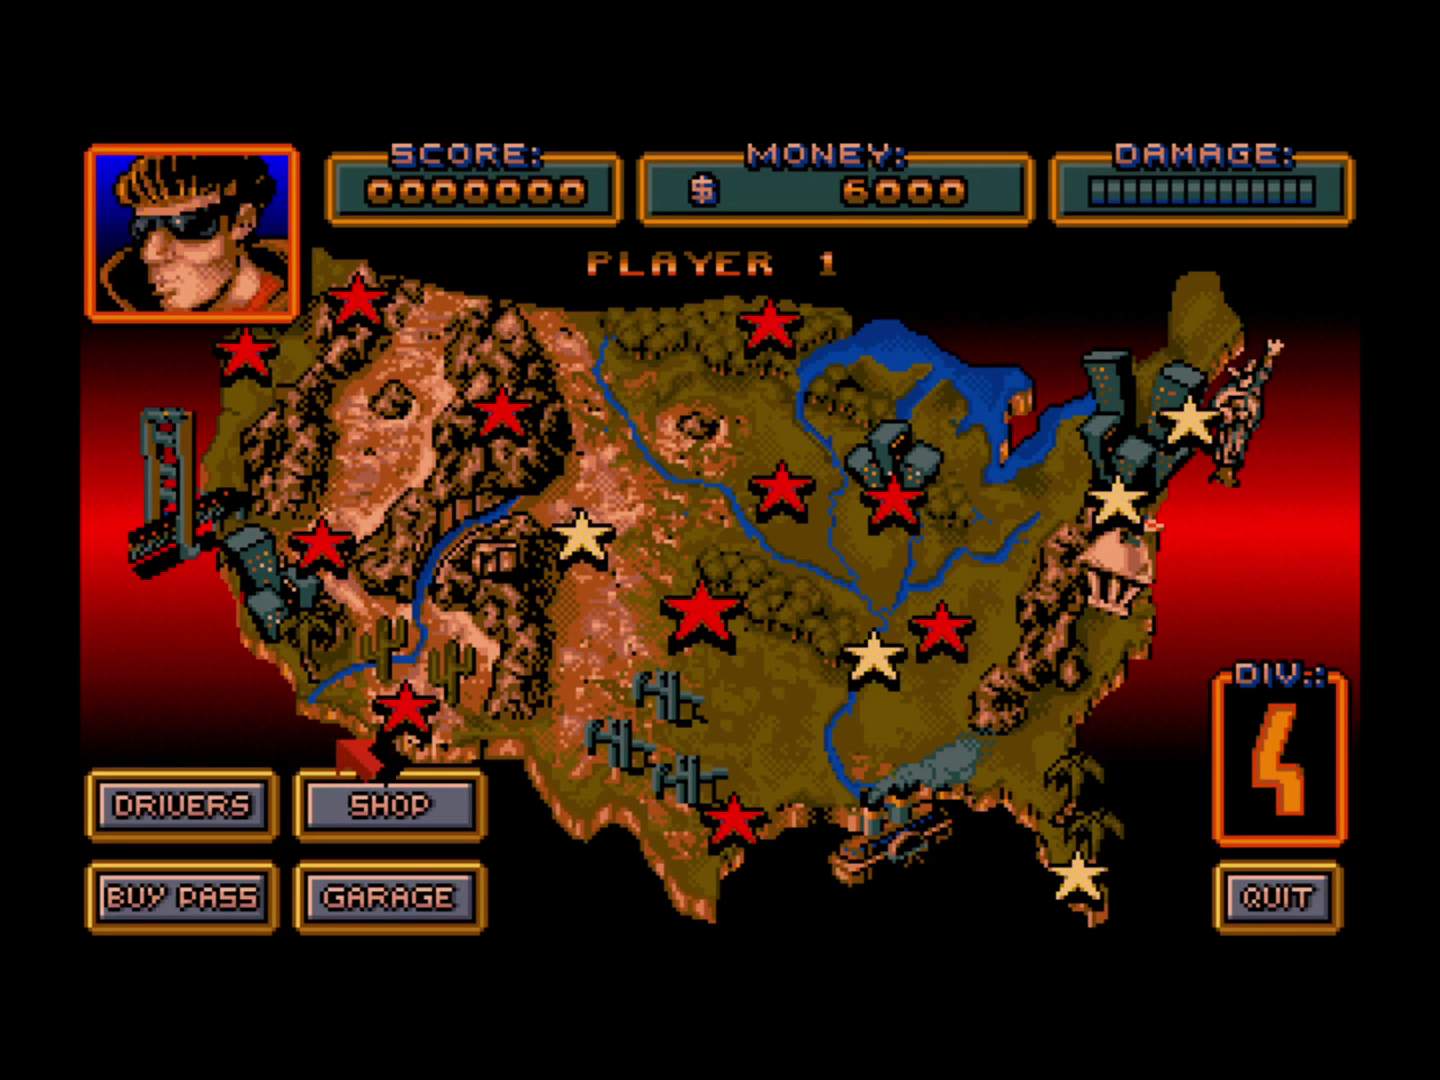